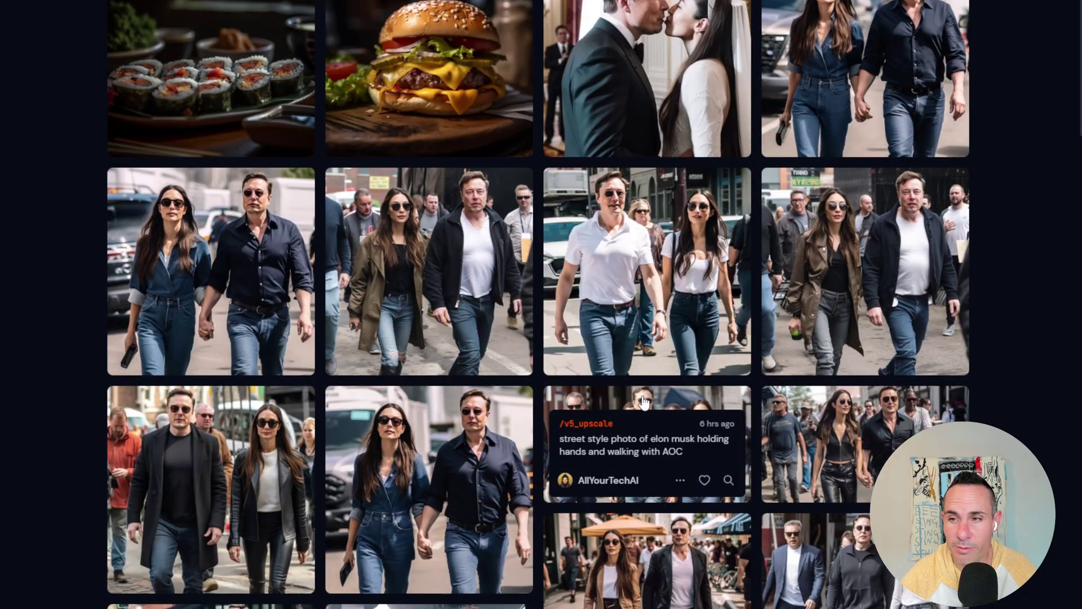
Step: Look through the gallery of previously upscaled Midjourney images
{"action": "scroll", "coordinate": [644, 402], "scroll_direction": "down", "scroll_amount": 5}
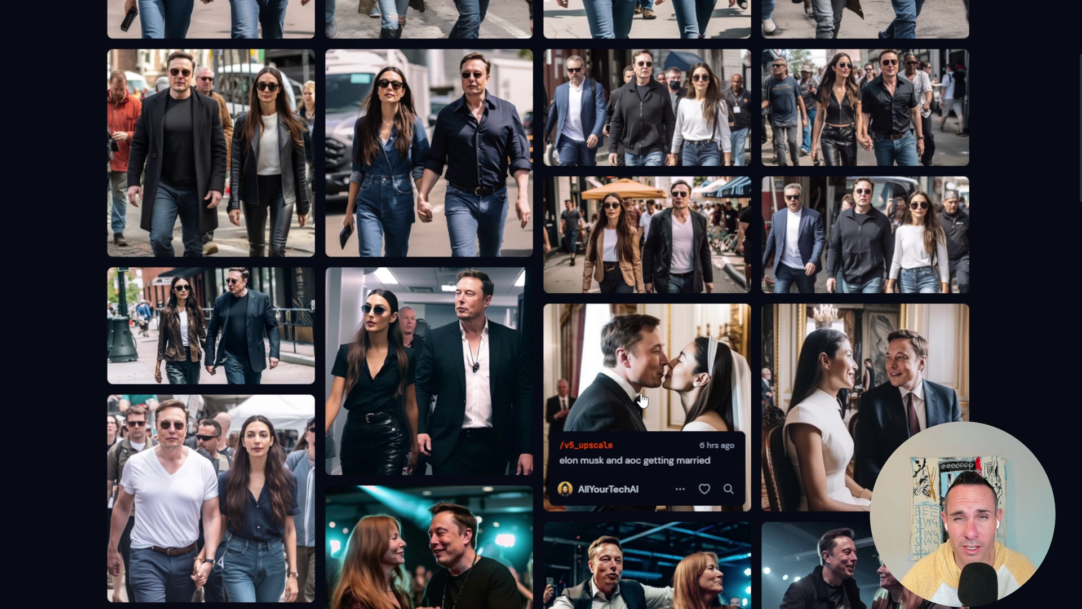
{"action": "scroll", "coordinate": [644, 400], "scroll_direction": "down", "scroll_amount": 6}
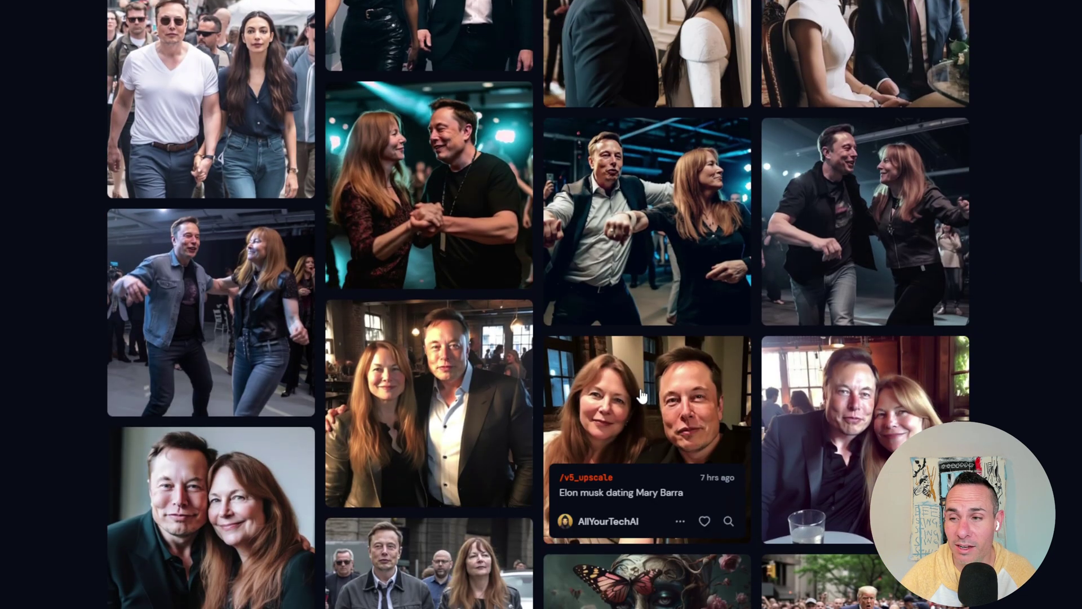
{"action": "scroll", "coordinate": [641, 395], "scroll_direction": "down", "scroll_amount": 5}
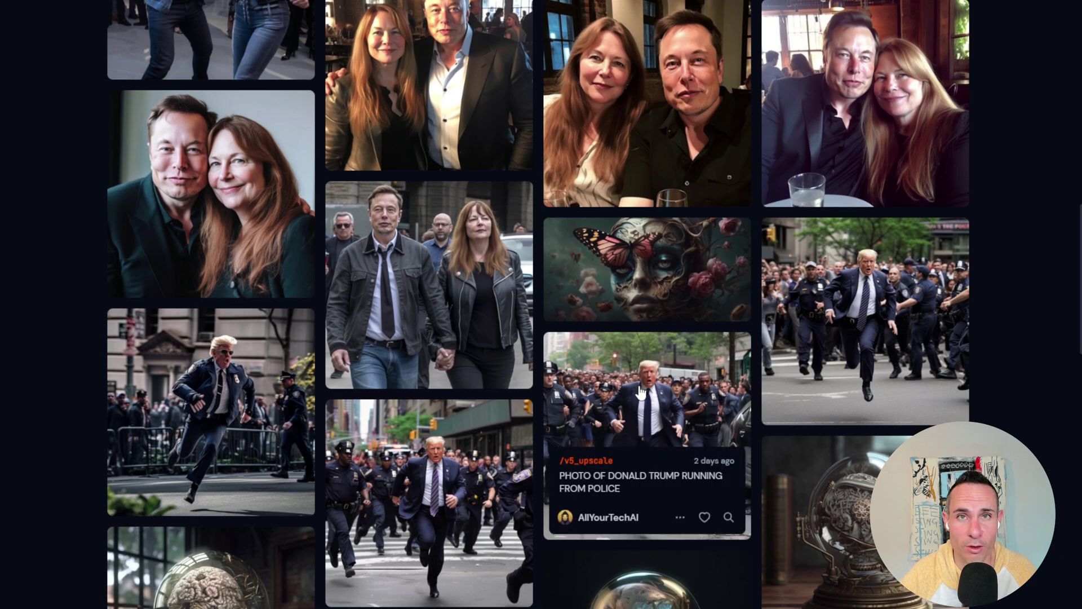
{"action": "scroll", "coordinate": [641, 393], "scroll_direction": "up", "scroll_amount": 7}
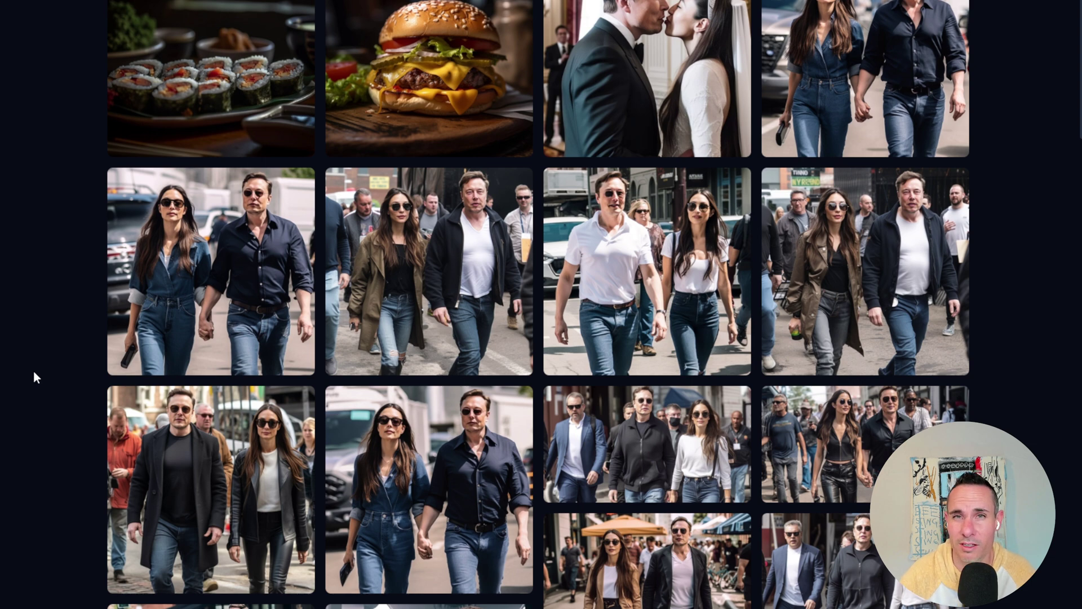
{"action": "mouse_move", "coordinate": [663, 235]}
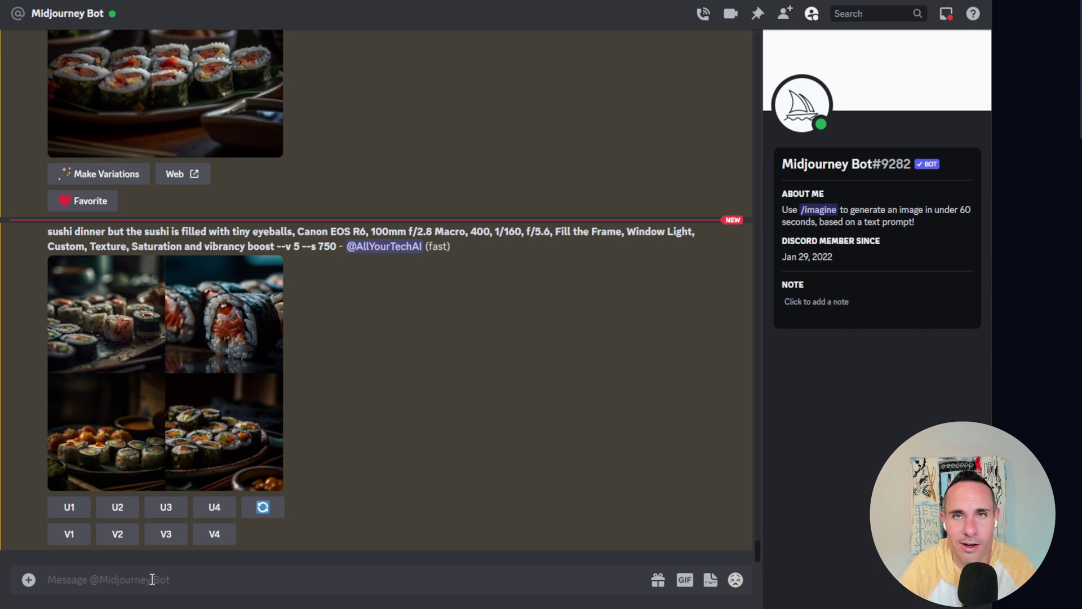
Step: Switch to the Midjourney Bot chat in Discord and submit an /imagine request with the prompt "elon musk dancing with mary barra"
{"action": "type", "text": "/im"}
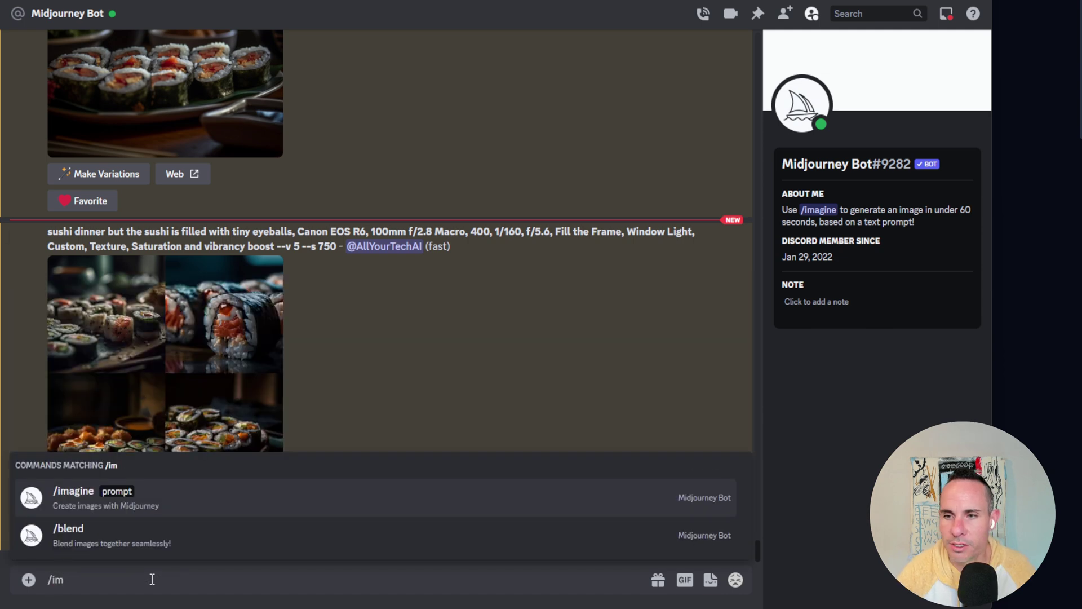
{"action": "left_click", "coordinate": [142, 501]}
{"action": "type", "text": "elon musk dancing with mary barra"}
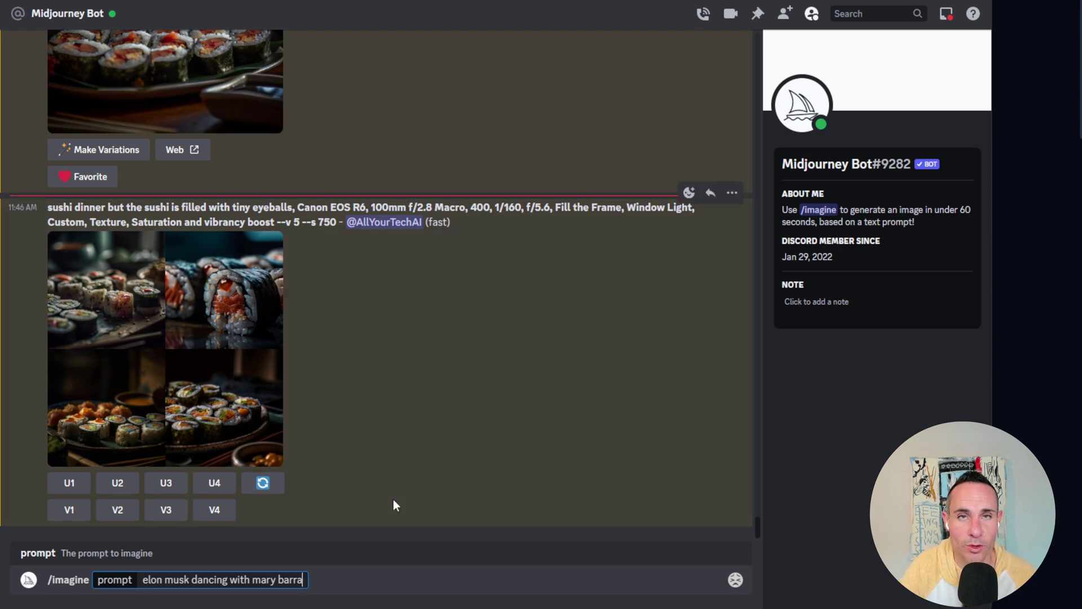
{"action": "key", "text": "Return"}
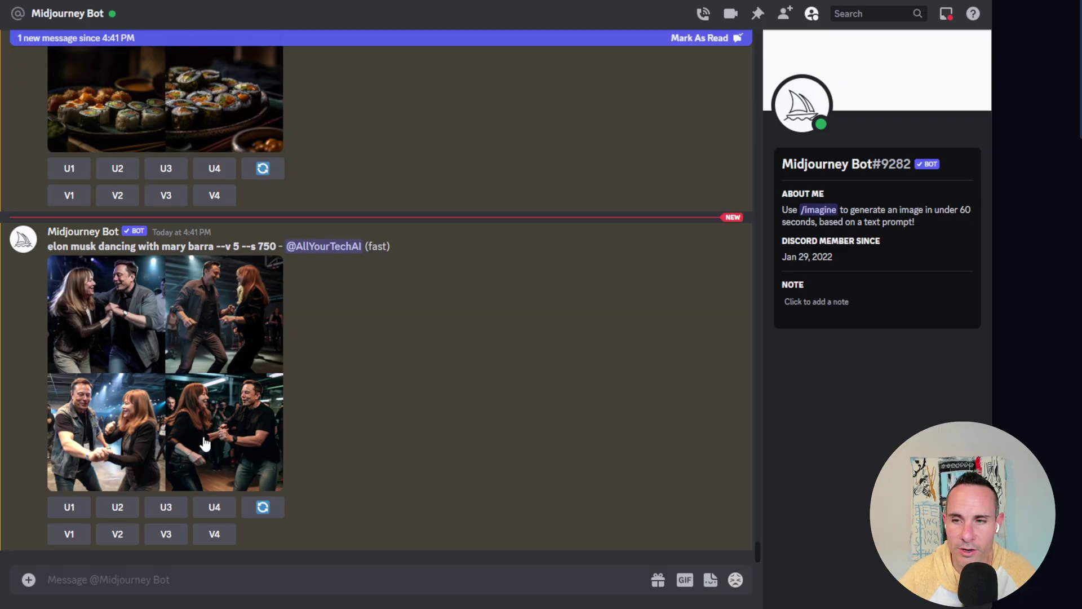
Step: Inspect the generated dancing grid, upscale its image 1 and view the upscaled result enlarged
{"action": "left_click", "coordinate": [161, 366]}
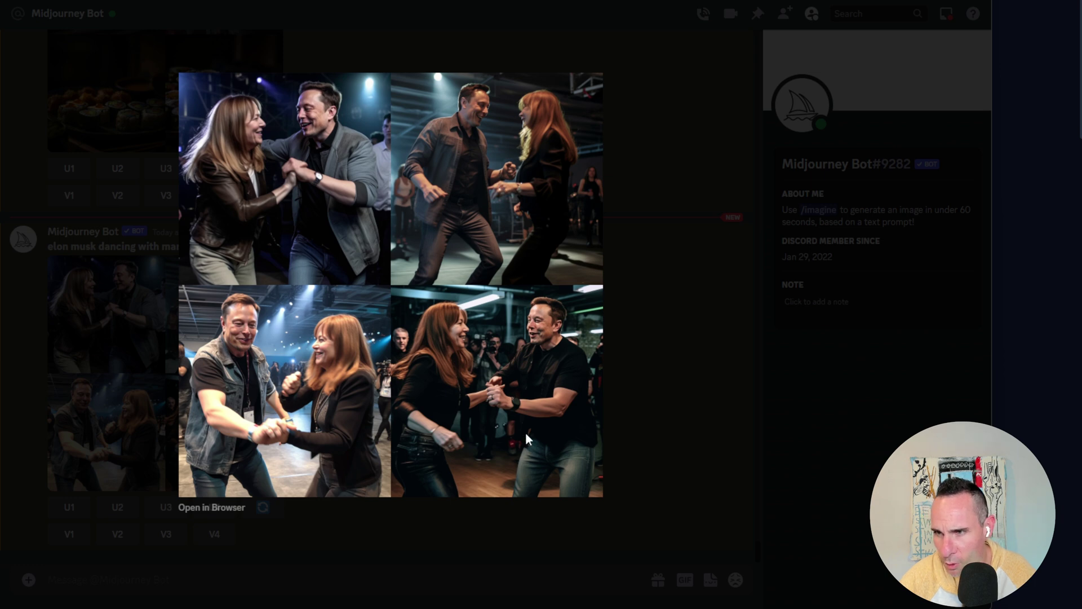
{"action": "left_click", "coordinate": [668, 463]}
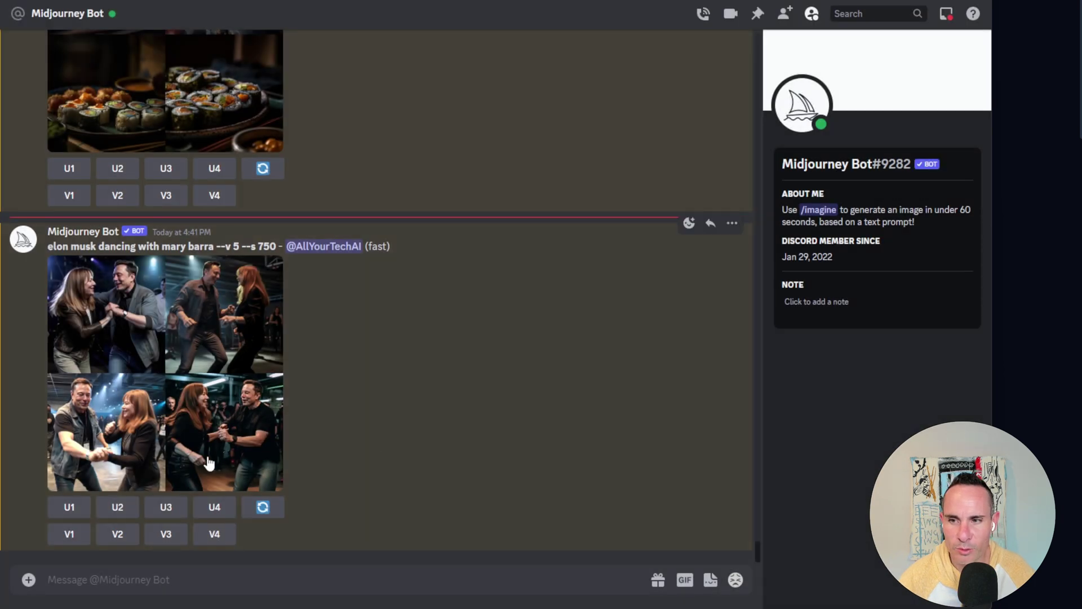
{"action": "left_click", "coordinate": [71, 509]}
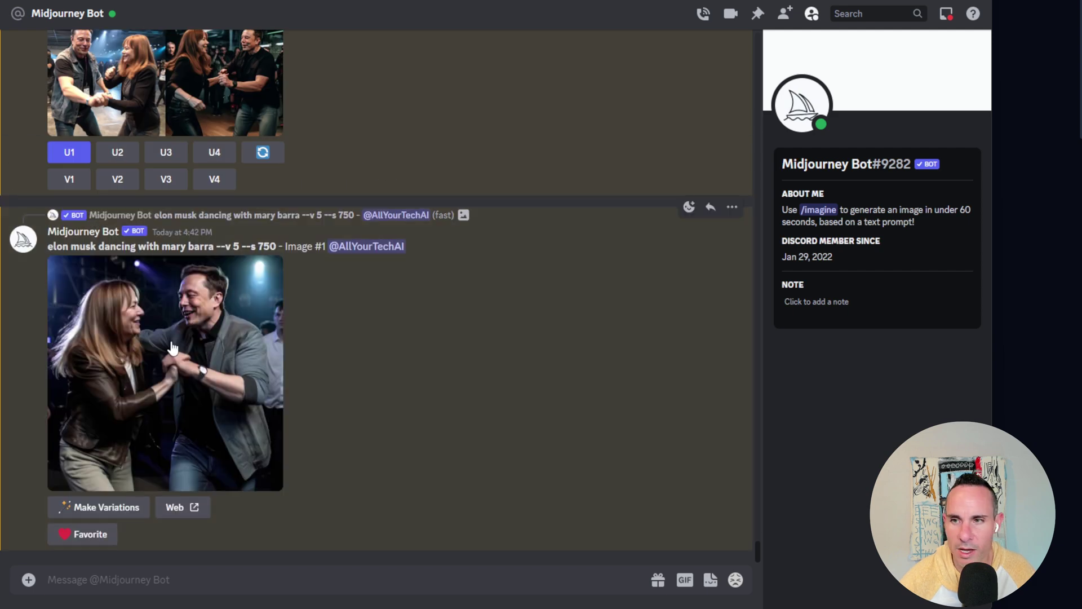
{"action": "left_click", "coordinate": [243, 314]}
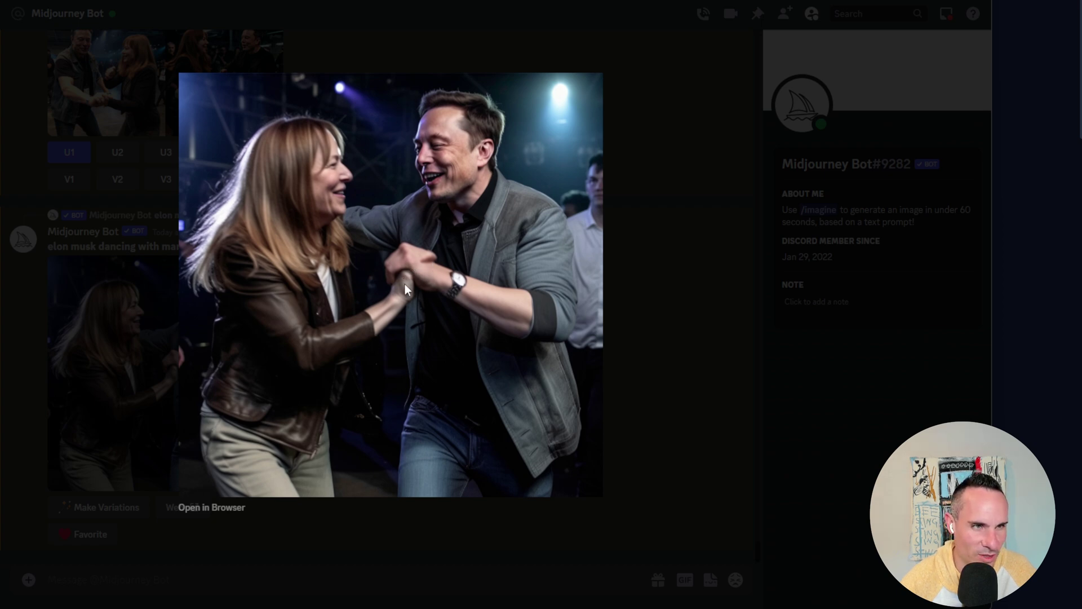
{"action": "left_click", "coordinate": [697, 405]}
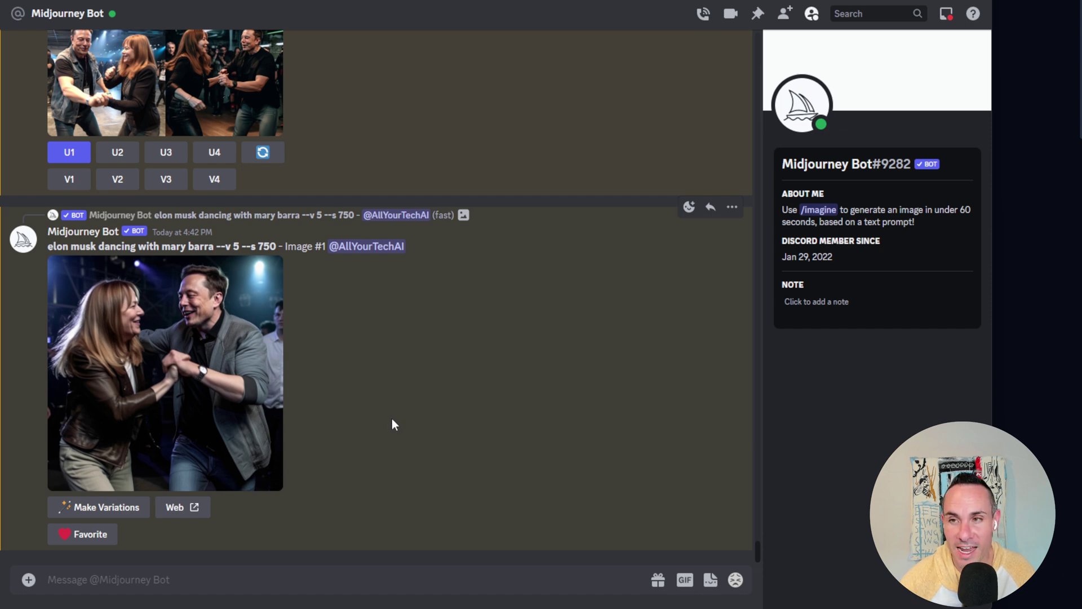
Step: Upscale image 2 of the dancing grid and view the upscaled result enlarged
{"action": "scroll", "coordinate": [287, 355], "scroll_direction": "up", "scroll_amount": 5}
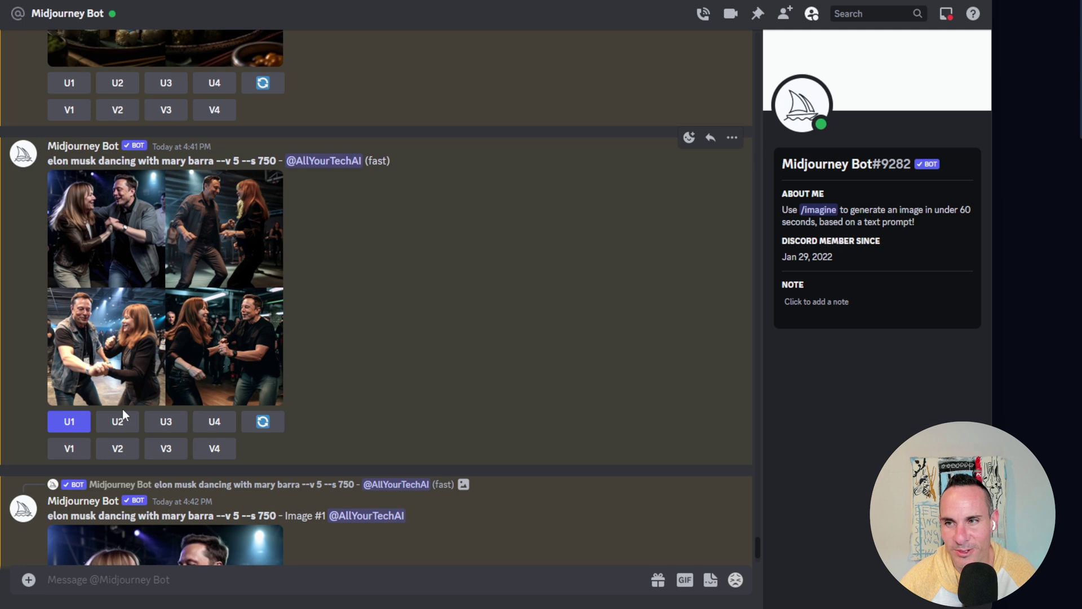
{"action": "left_click", "coordinate": [118, 422]}
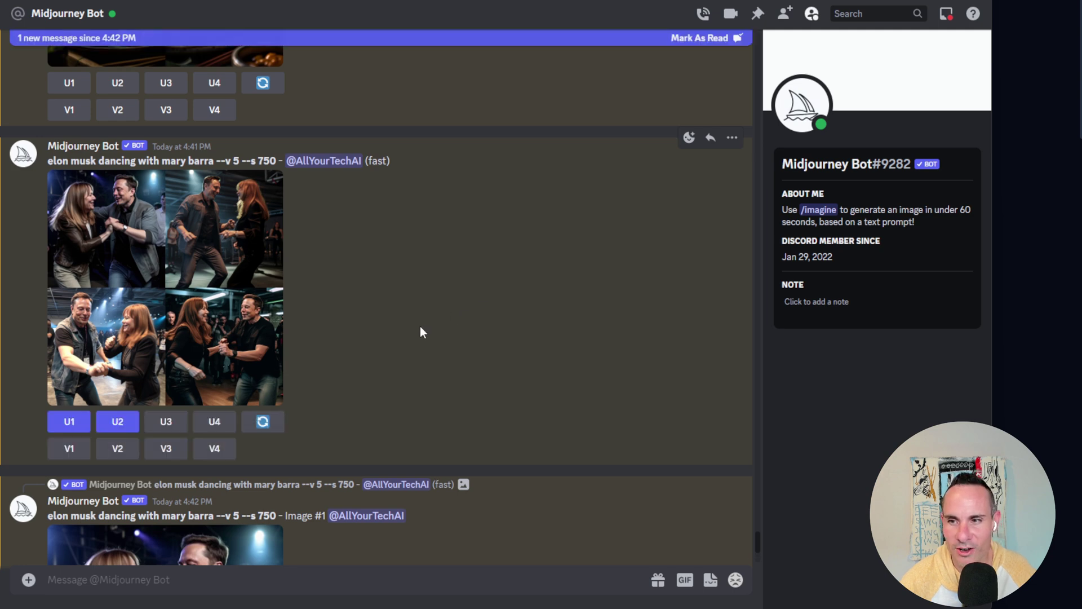
{"action": "scroll", "coordinate": [420, 326], "scroll_direction": "down", "scroll_amount": 10}
{"action": "left_click", "coordinate": [168, 382]}
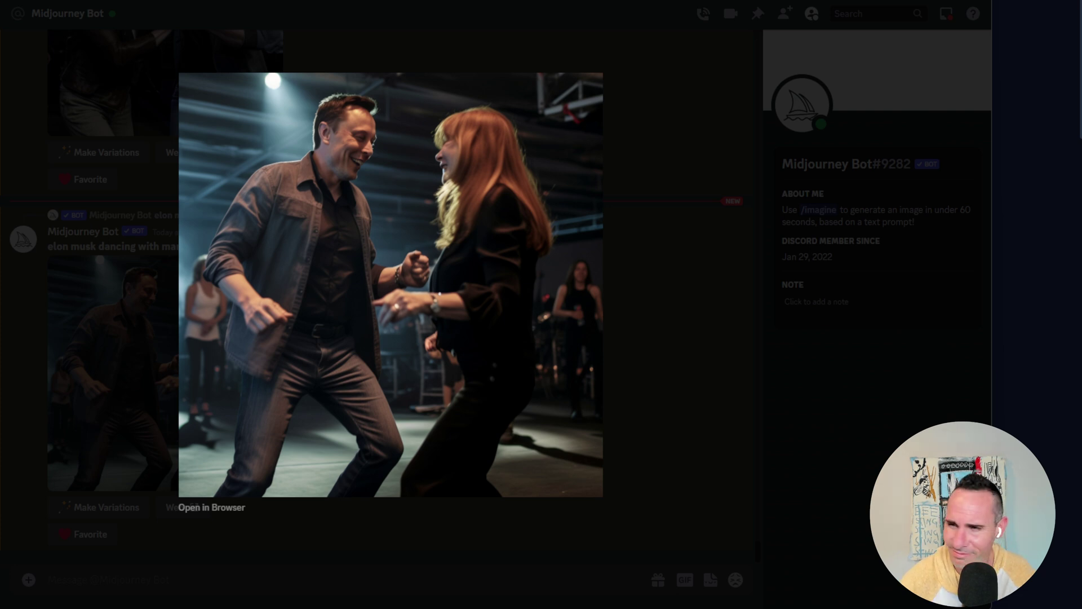
{"action": "left_click", "coordinate": [637, 339]}
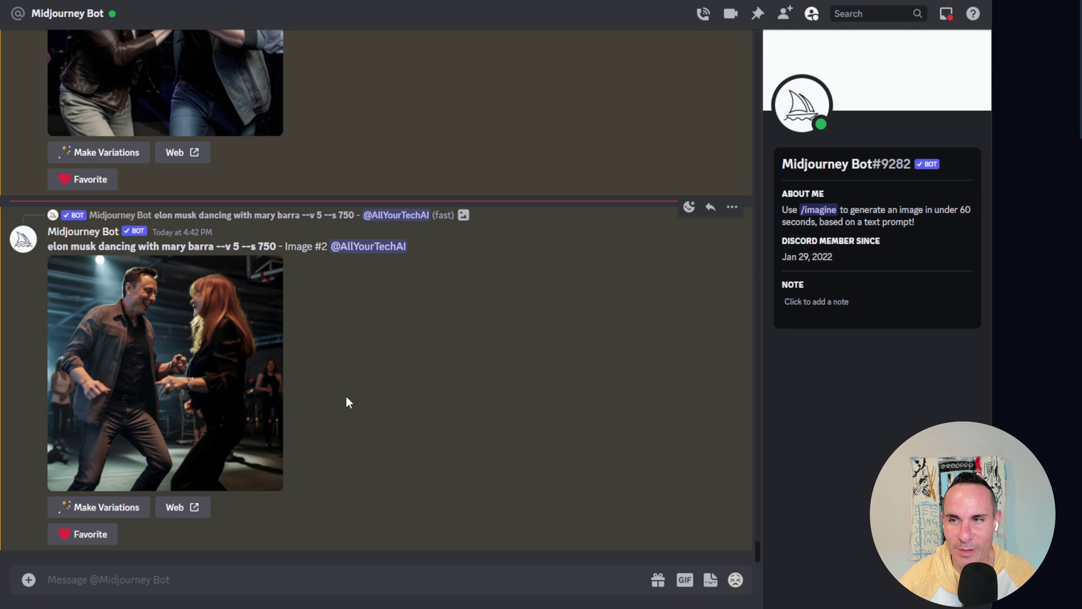
Step: Upscale image 4 of the dancing grid and view the upscaled result enlarged
{"action": "scroll", "coordinate": [346, 397], "scroll_direction": "up", "scroll_amount": 6}
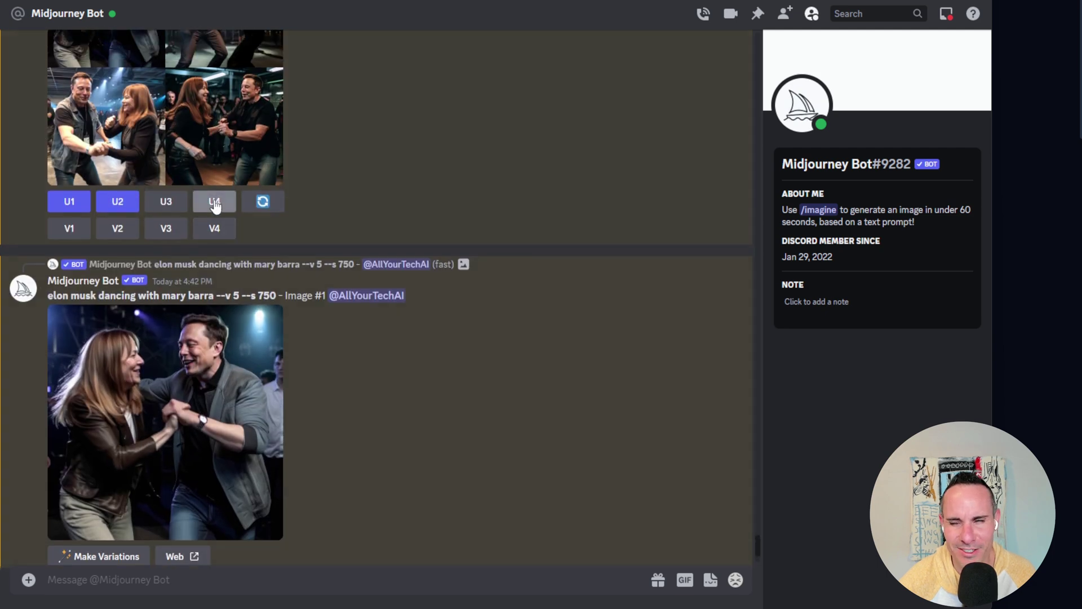
{"action": "left_click", "coordinate": [214, 204]}
{"action": "scroll", "coordinate": [506, 482], "scroll_direction": "down", "scroll_amount": 8}
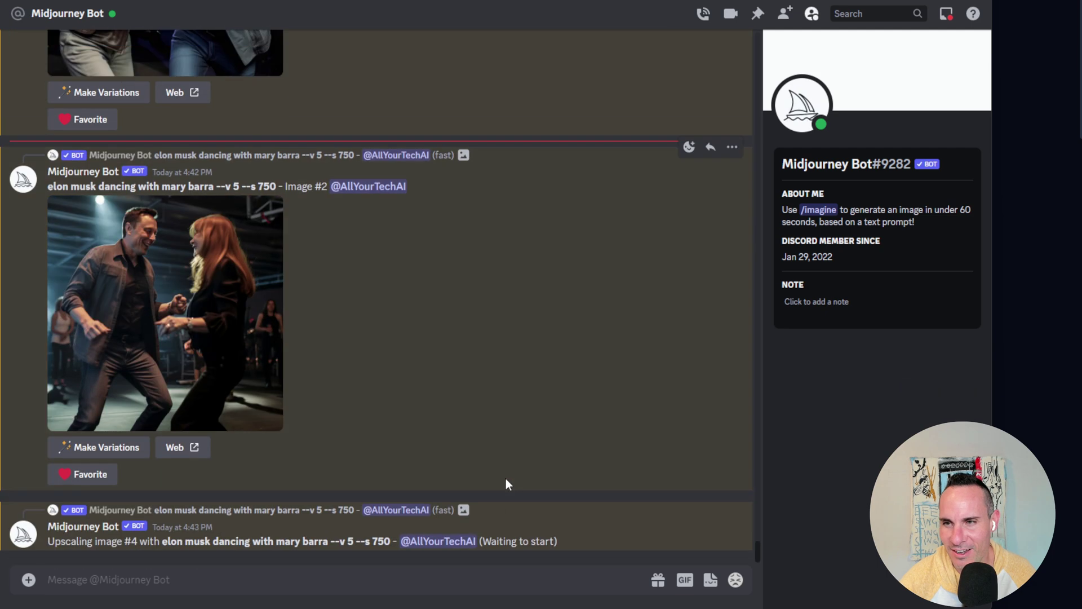
{"action": "left_click", "coordinate": [213, 380]}
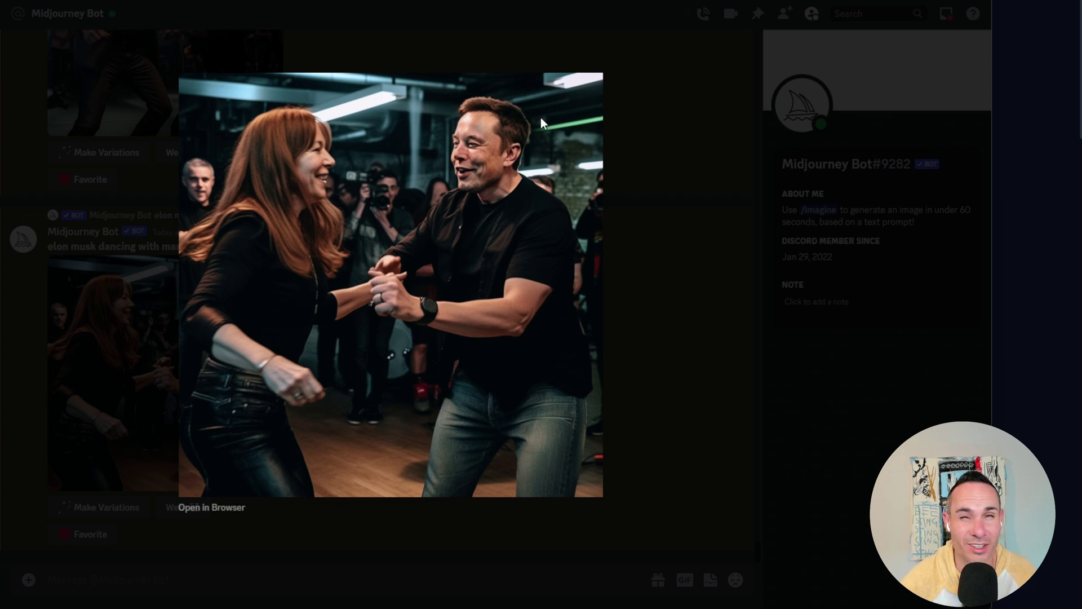
{"action": "left_click", "coordinate": [658, 427]}
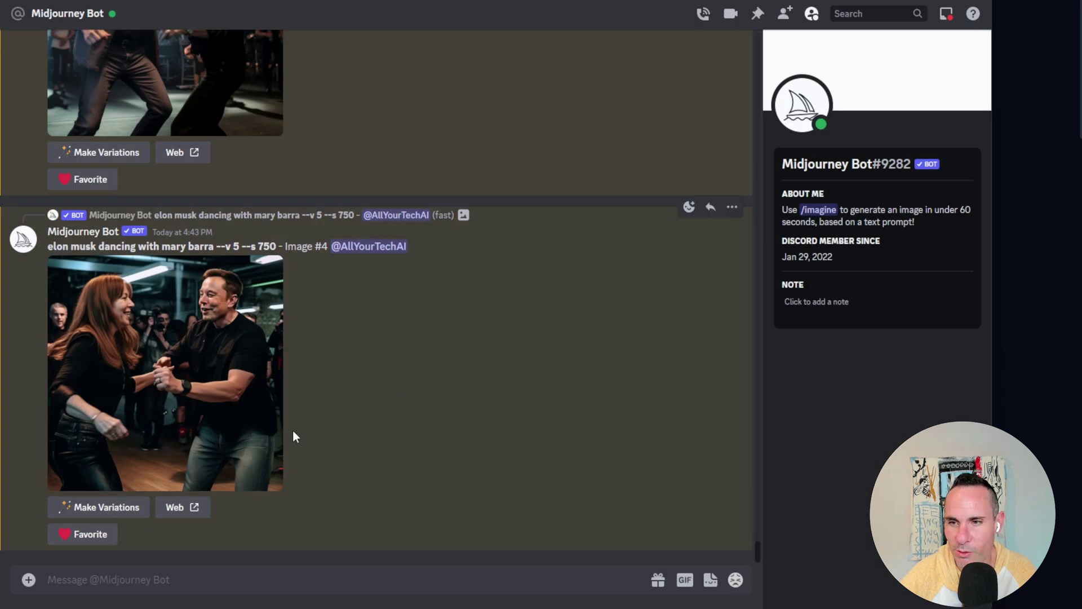
Step: Generate variations of image 4 from the original dancing grid
{"action": "scroll", "coordinate": [301, 441], "scroll_direction": "up", "scroll_amount": 15}
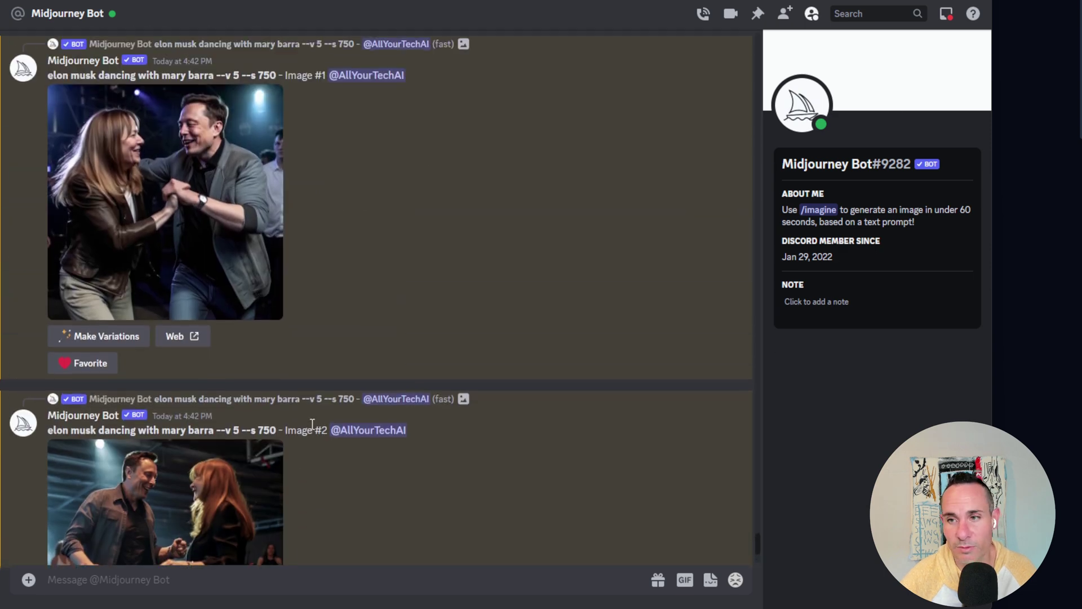
{"action": "scroll", "coordinate": [313, 424], "scroll_direction": "up", "scroll_amount": 6}
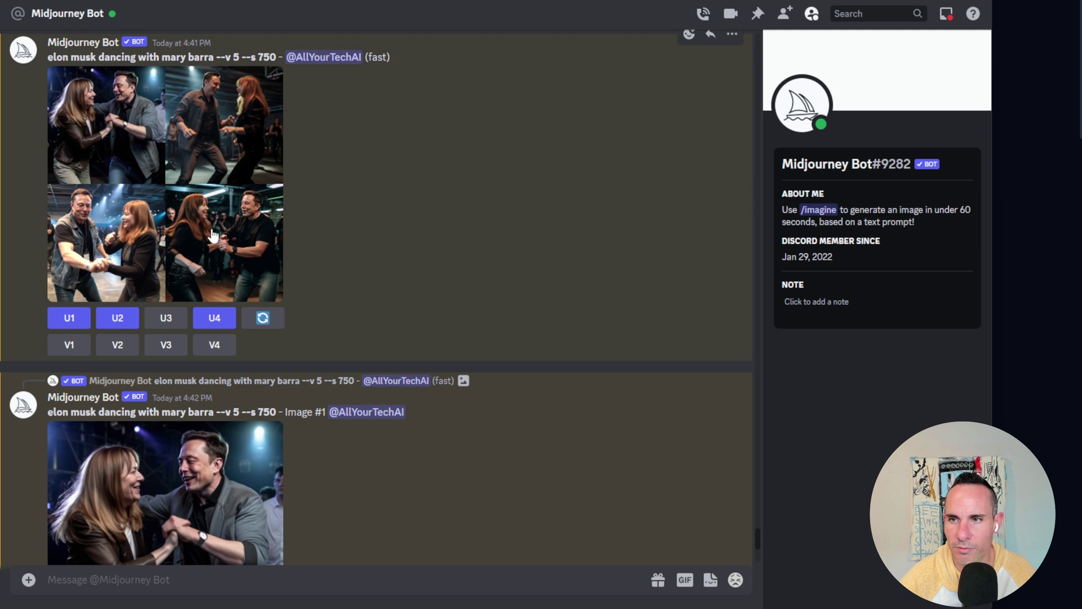
{"action": "left_click", "coordinate": [218, 349]}
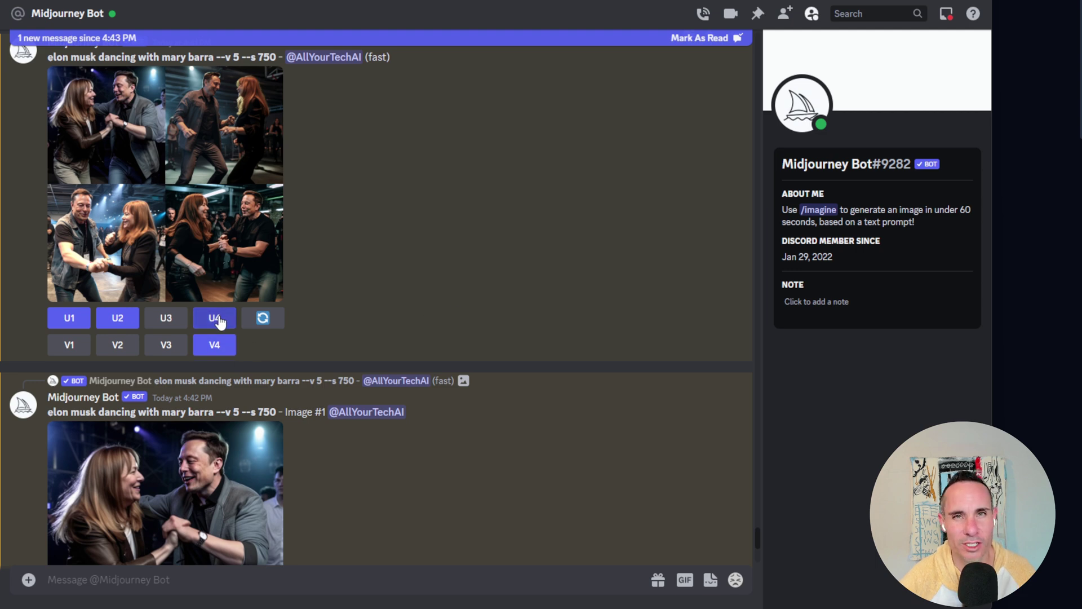
{"action": "scroll", "coordinate": [399, 424], "scroll_direction": "down", "scroll_amount": 10}
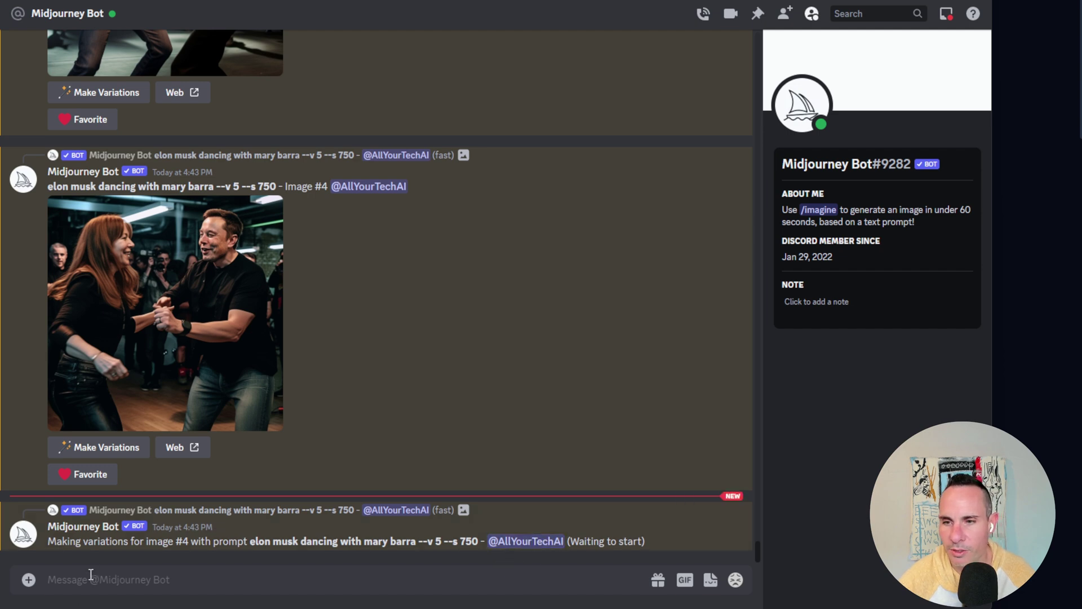
Step: Submit another /imagine request with the prompt "elon musk walk with AOC"
{"action": "type", "text": "/imagine"}
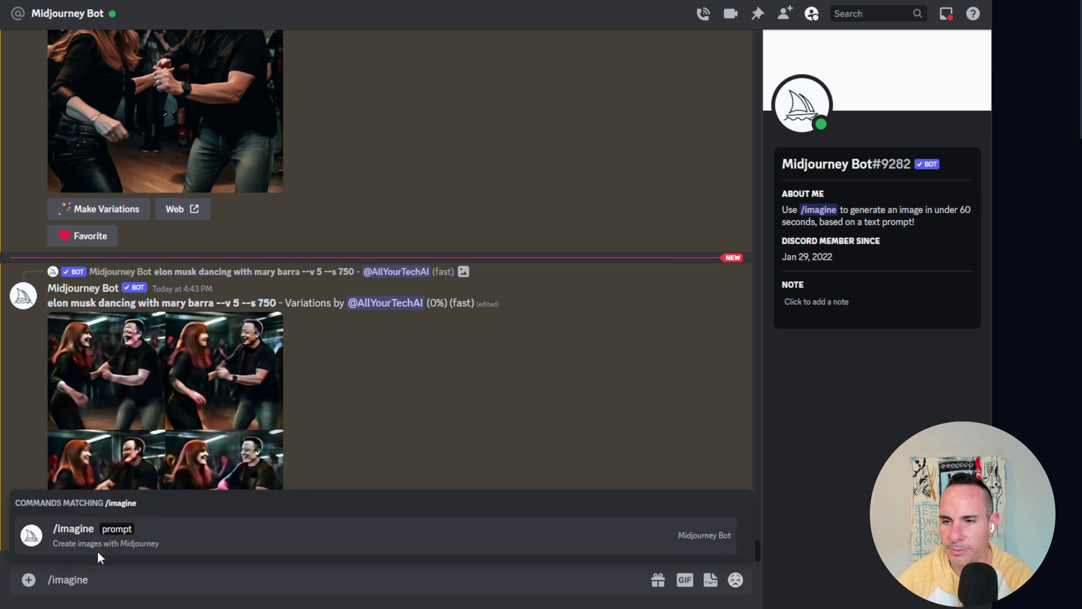
{"action": "left_click", "coordinate": [97, 552]}
{"action": "type", "text": "elon musk wa"}
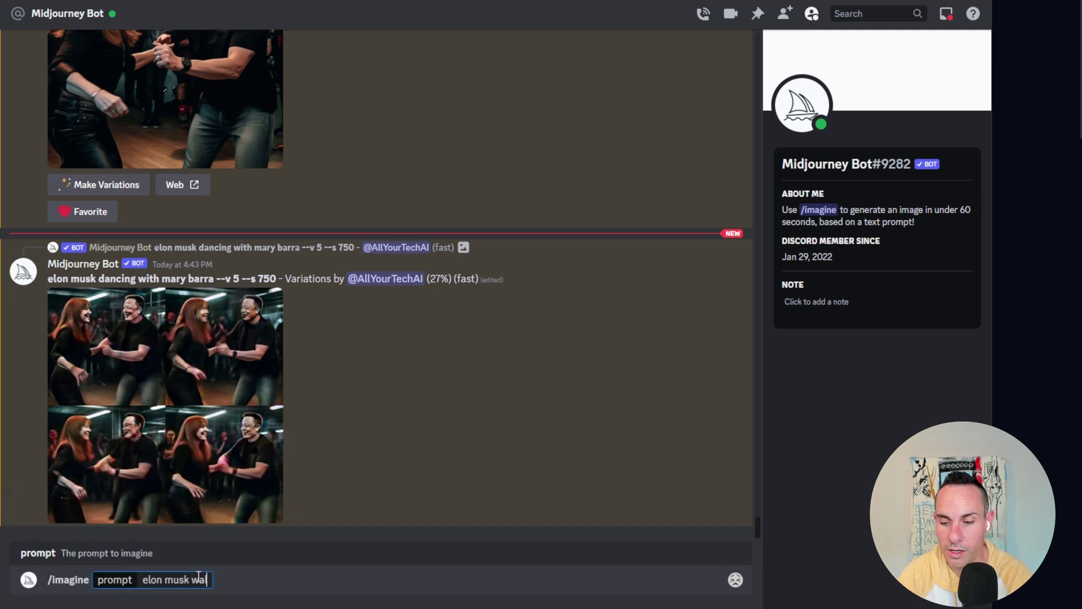
{"action": "type", "text": "lk with AOC"}
{"action": "key", "text": "Return"}
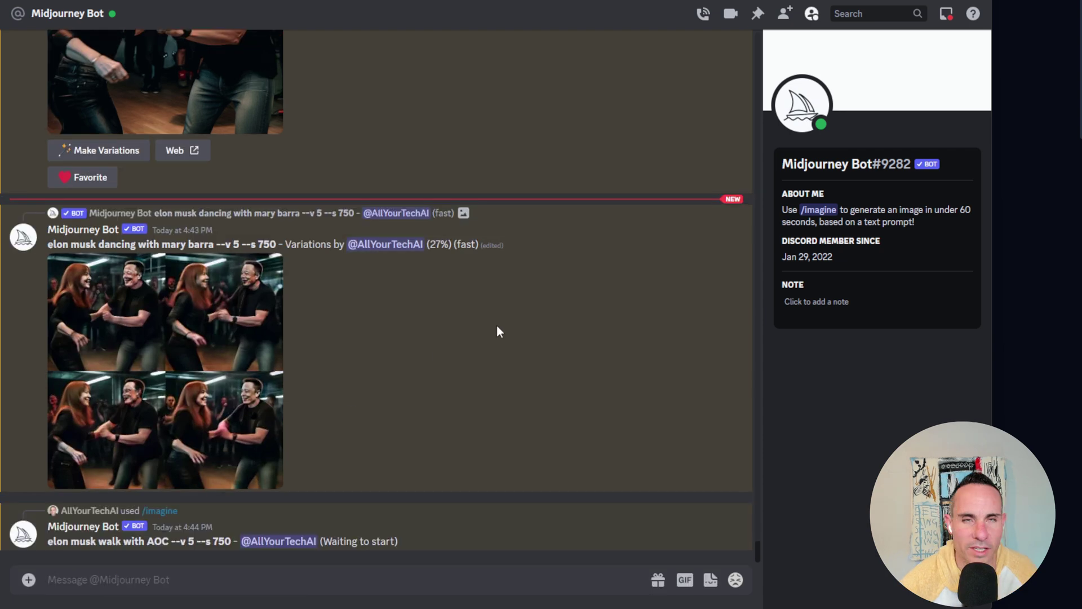
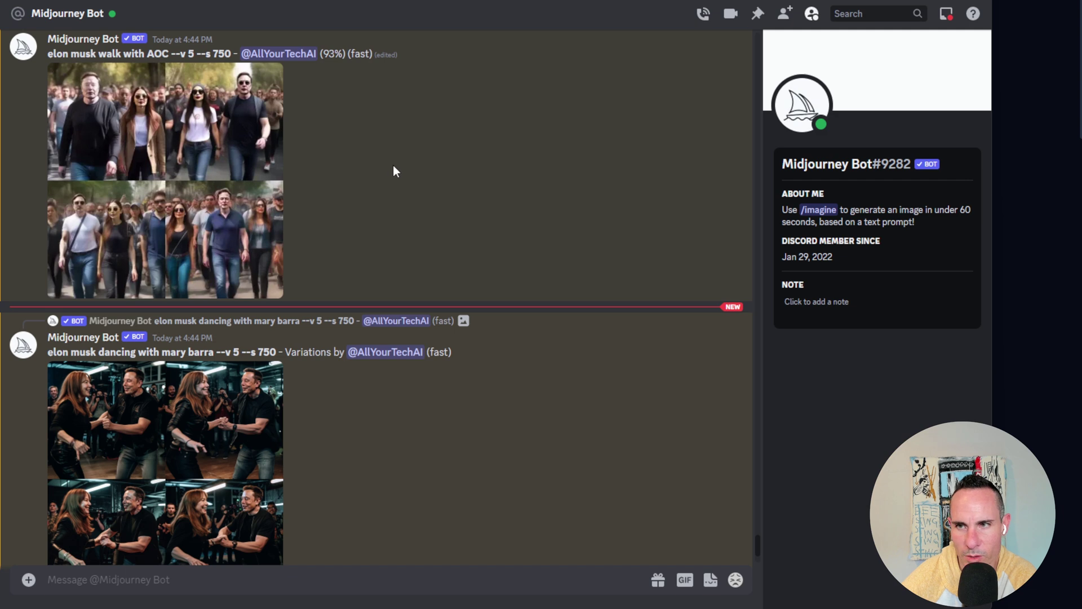
Step: View the finished AOC walking grid and the dancing variations grid enlarged to compare their images
{"action": "left_click", "coordinate": [271, 265]}
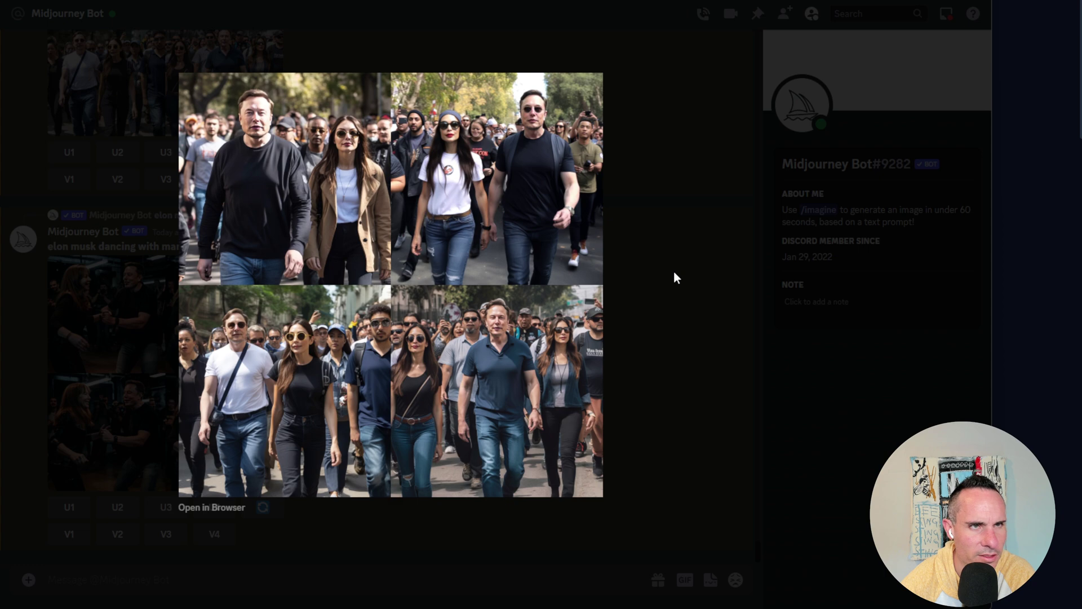
{"action": "left_click", "coordinate": [677, 301]}
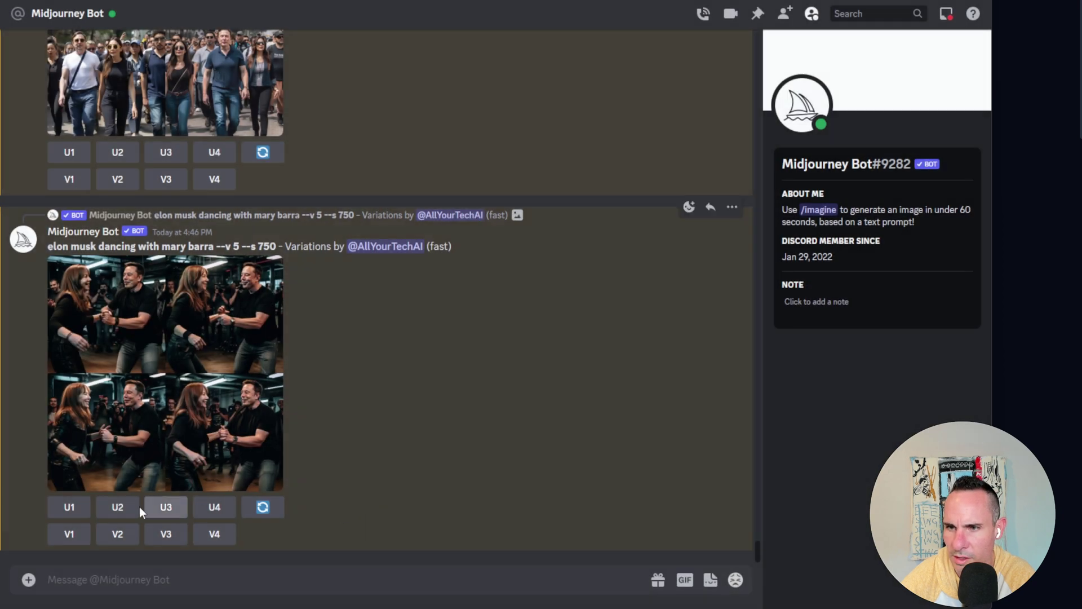
{"action": "left_click", "coordinate": [198, 484]}
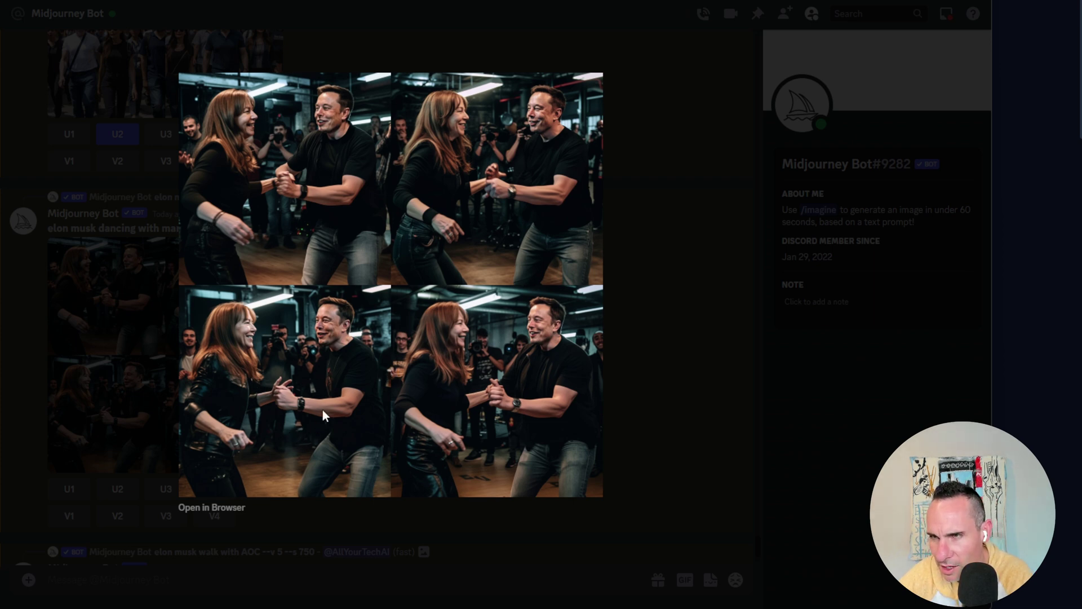
{"action": "left_click", "coordinate": [639, 361]}
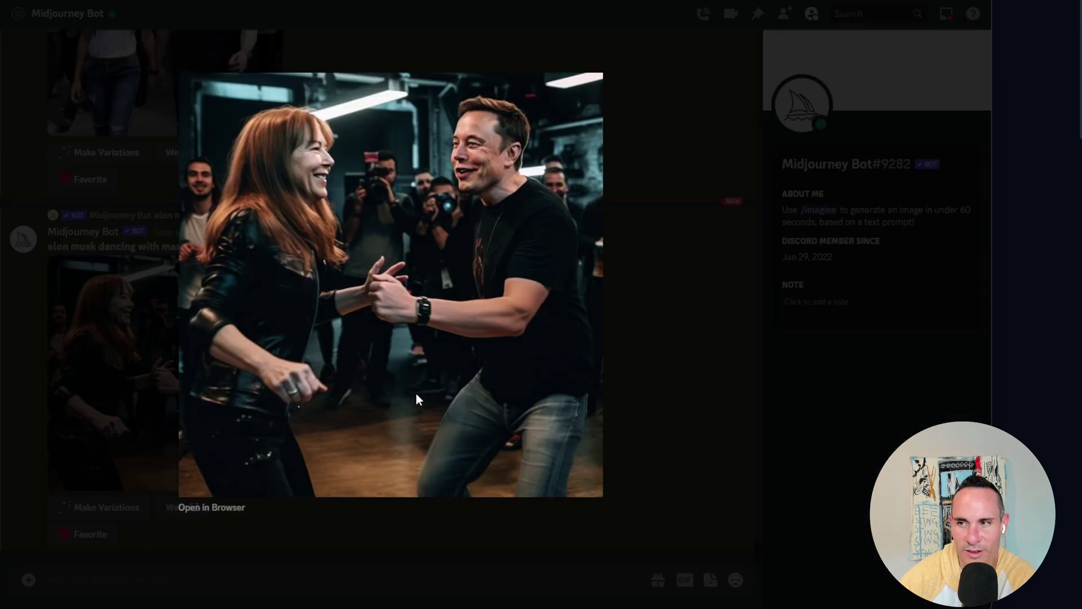